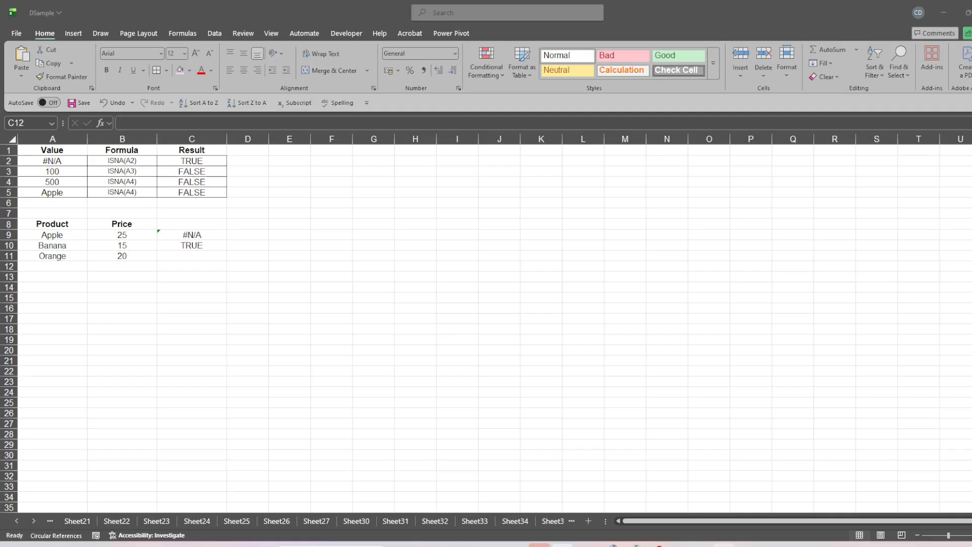
# - Examine the values, ISNA formula text and results in the first rows of the Value table
pyautogui.click(307, 235)
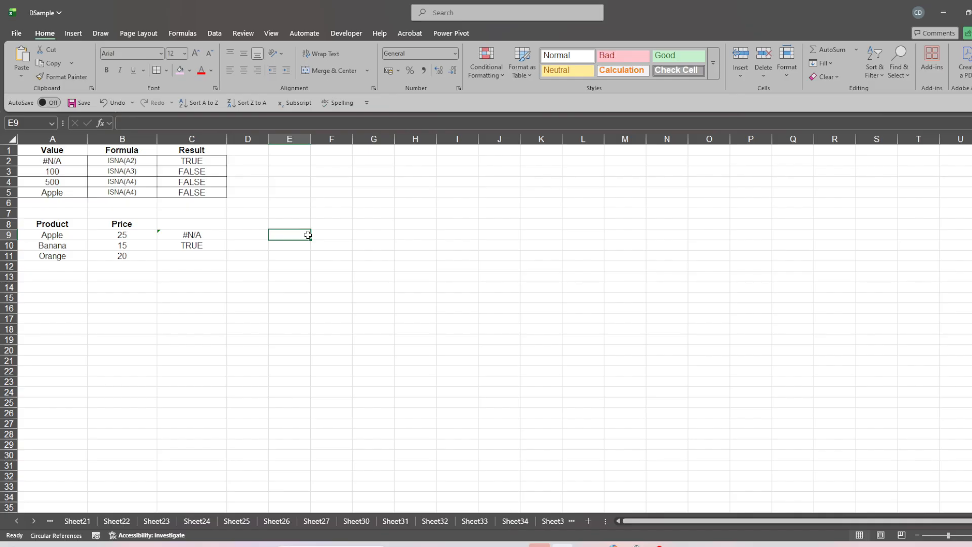
pyautogui.click(94, 153)
pyautogui.click(109, 160)
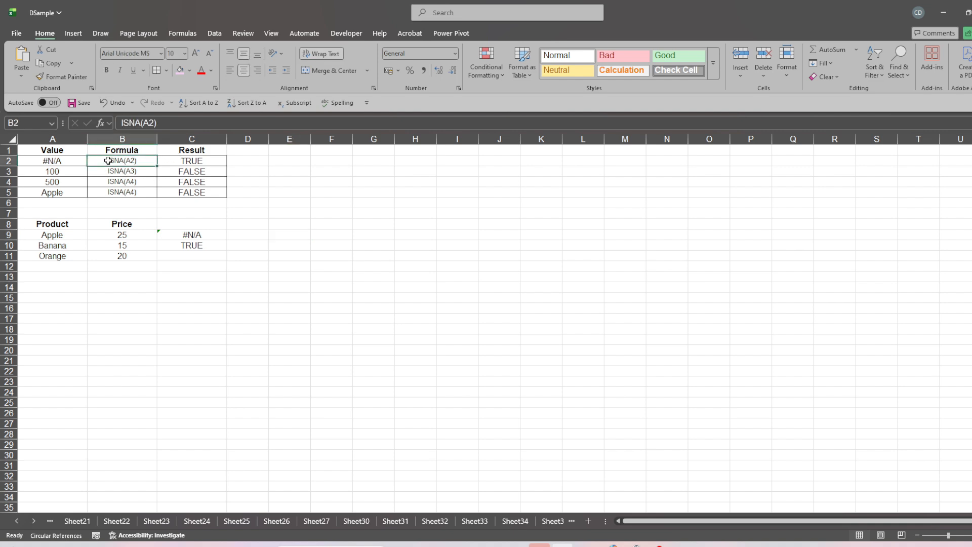
pyautogui.click(205, 163)
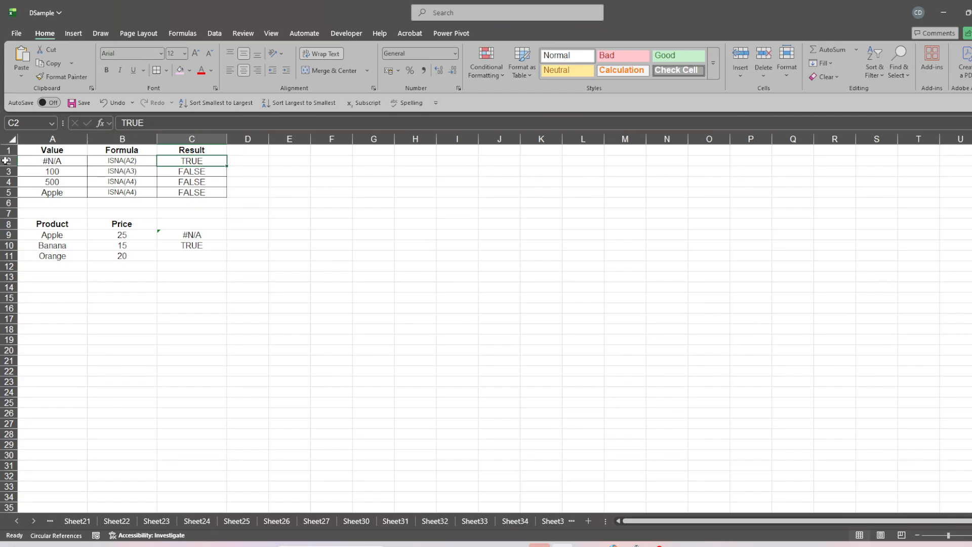
pyautogui.click(69, 163)
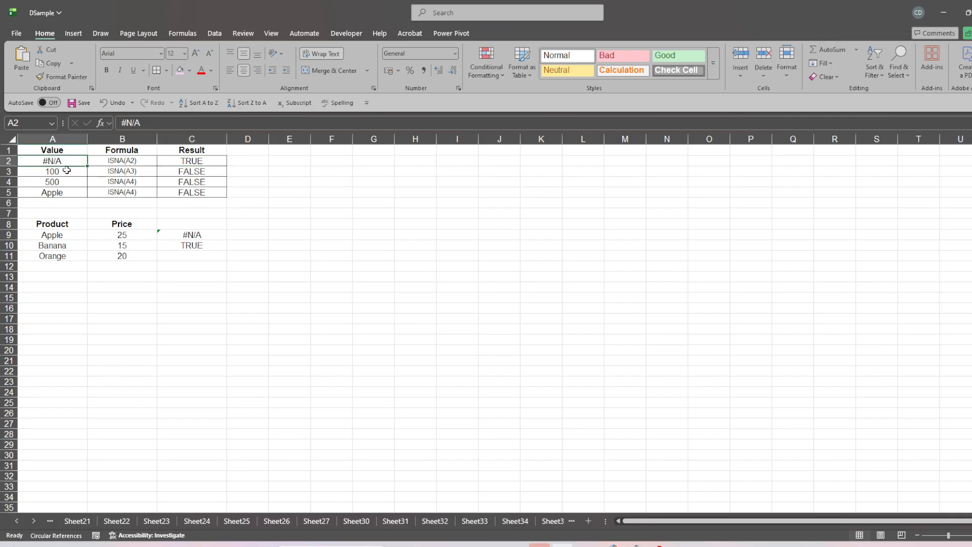
pyautogui.click(67, 171)
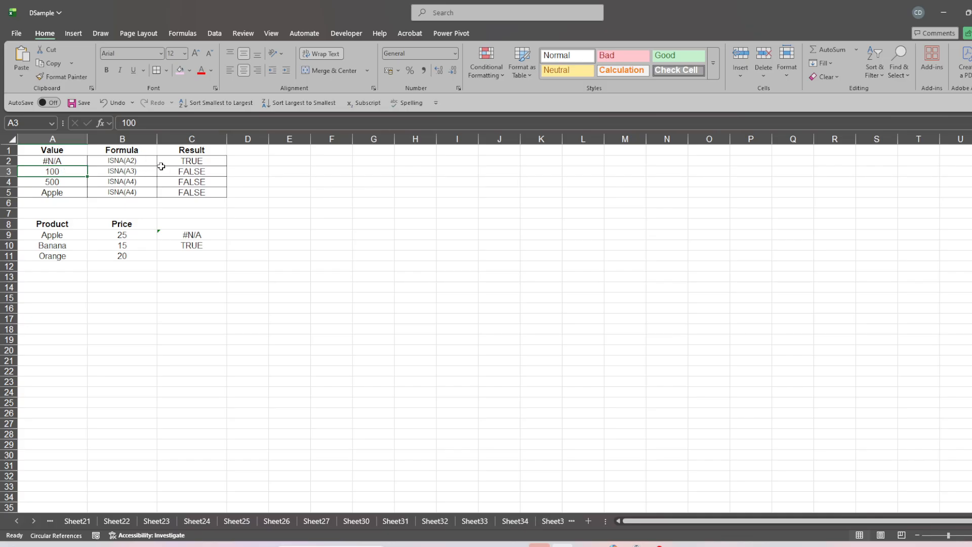
# - Turn the formula text in B2 into the live formula =ISNA(A2) and compare it with the Value and Result cells
pyautogui.click(118, 161)
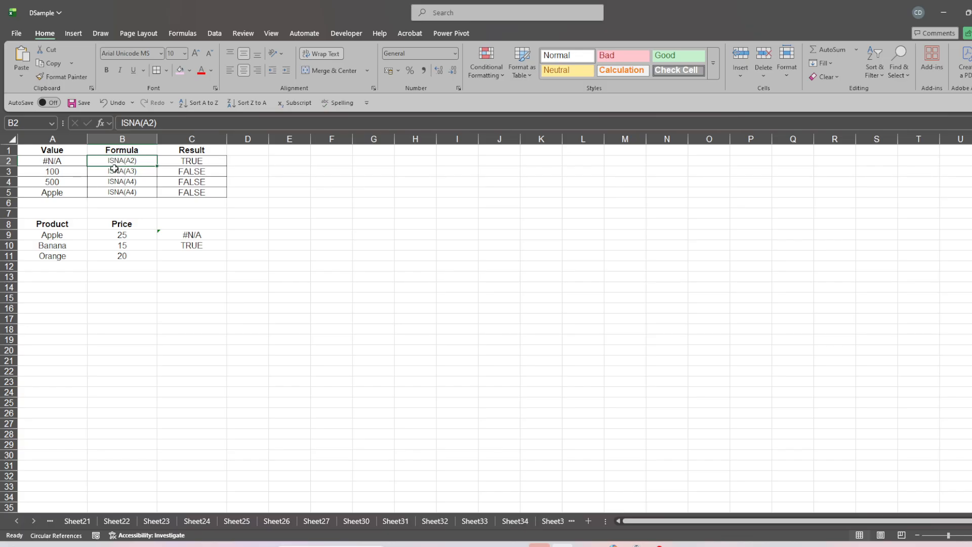
pyautogui.click(128, 123)
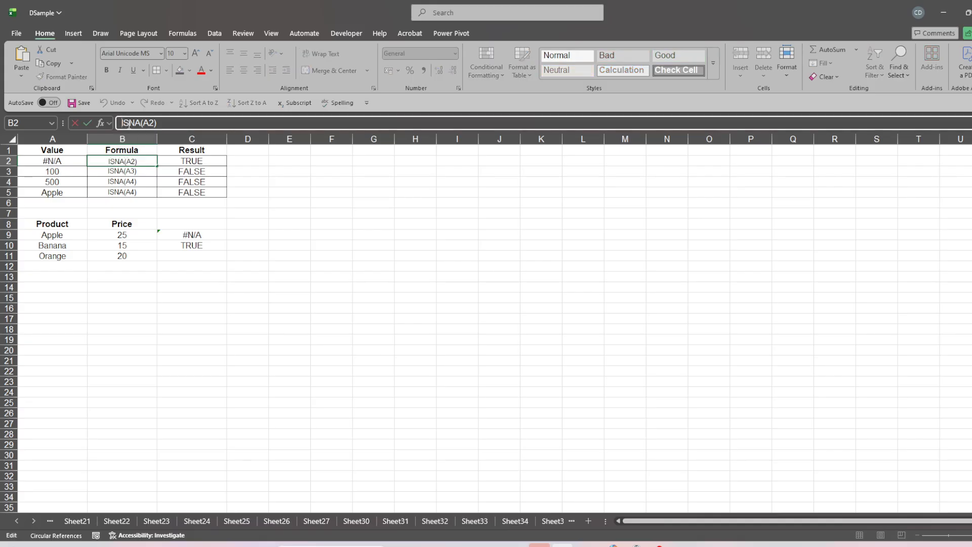
pyautogui.write('=')
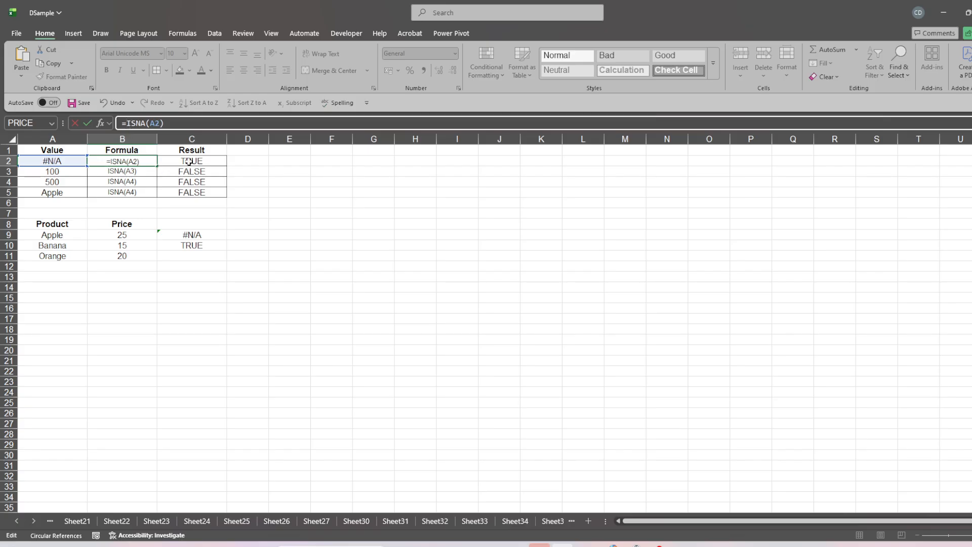
pyautogui.press('Return')
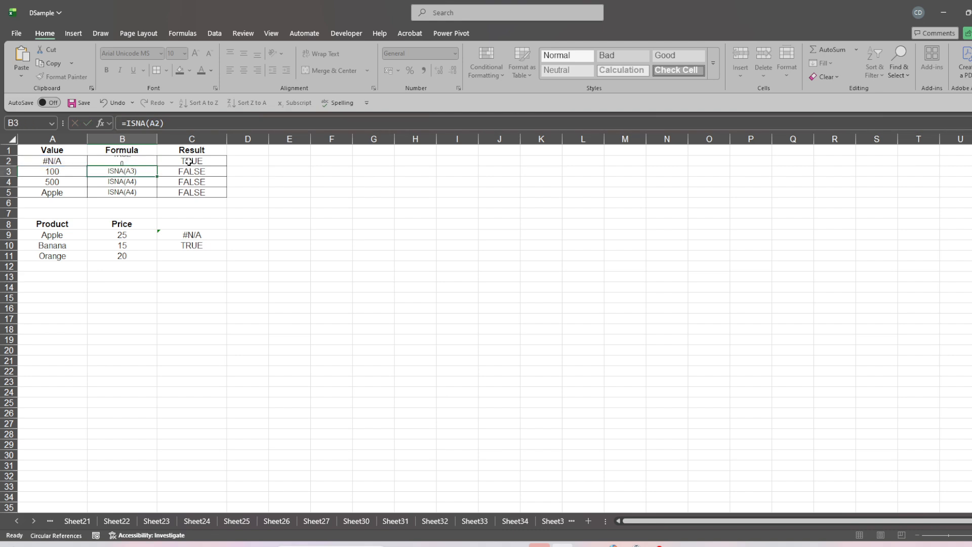
pyautogui.click(142, 161)
pyautogui.click(218, 163)
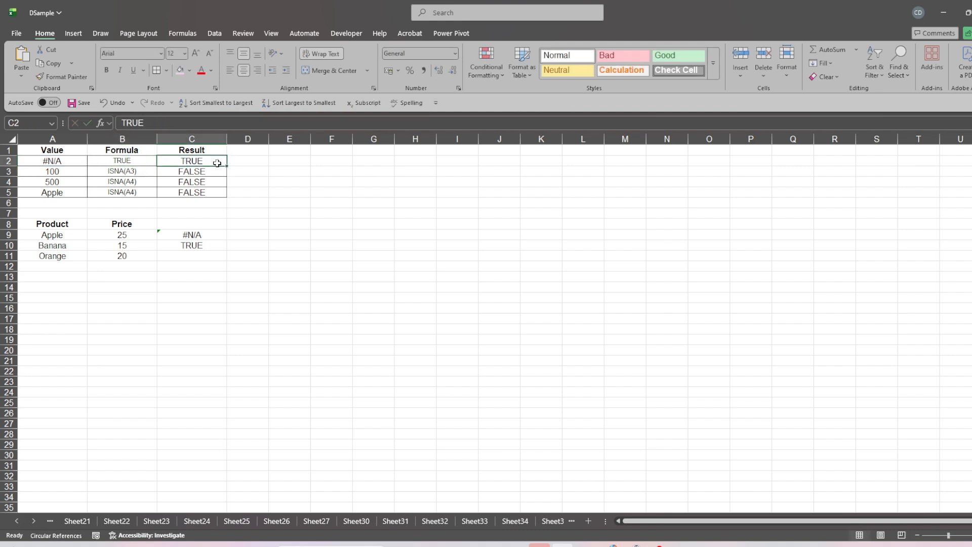
pyautogui.click(50, 162)
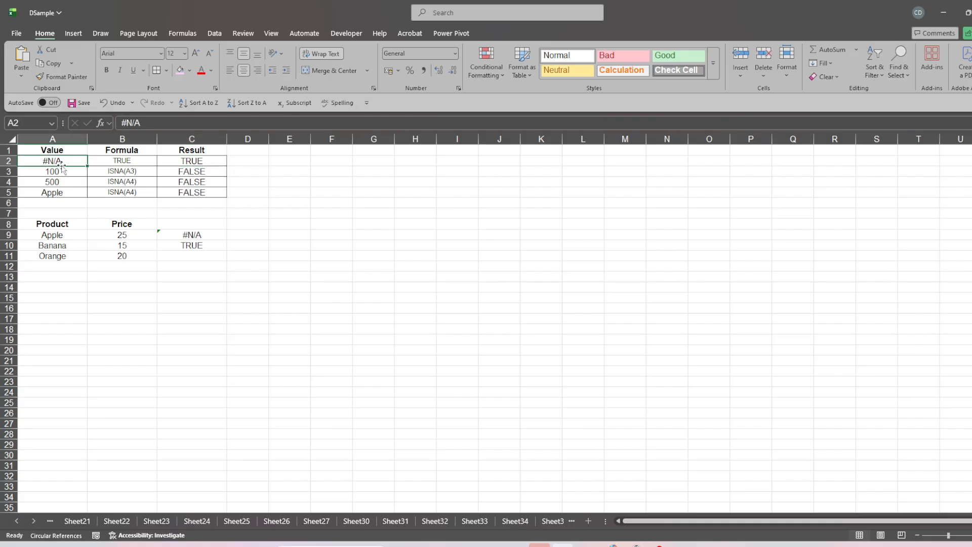
# - Turn the formula text in B3 into the live formula =ISNA(A3)
pyautogui.click(59, 172)
pyautogui.click(109, 172)
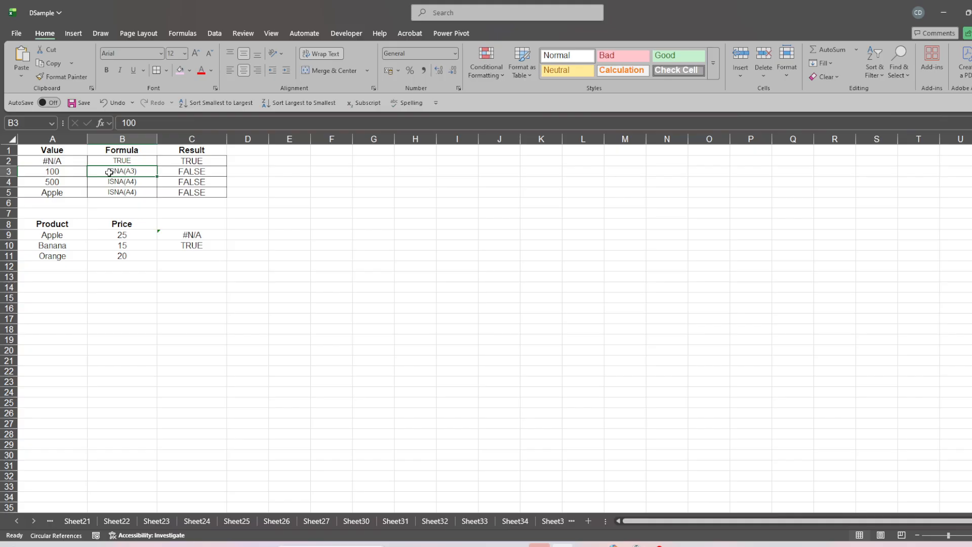
pyautogui.click(122, 124)
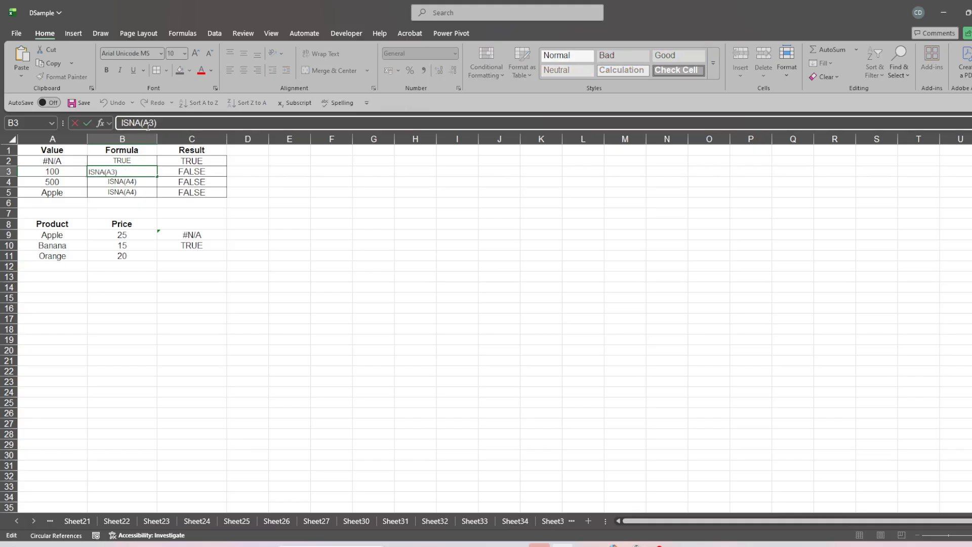
pyautogui.write('=')
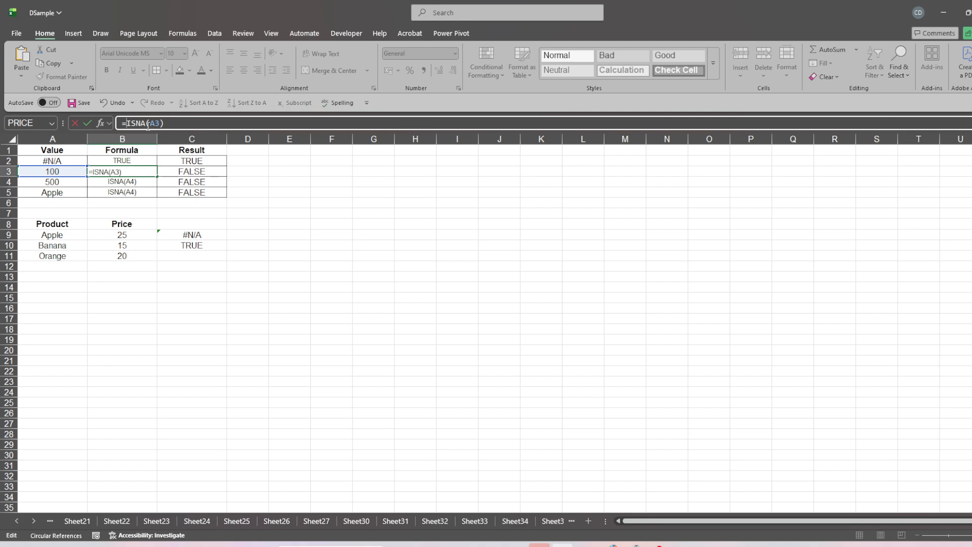
pyautogui.press('Return')
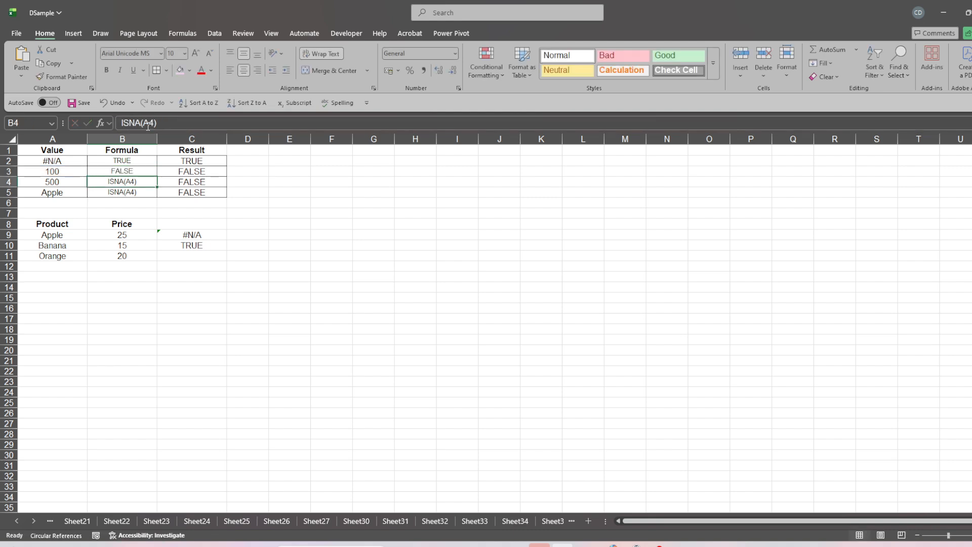
# - Turn the formula text in B4 into the live formula =ISNA(A4)
pyautogui.click(45, 184)
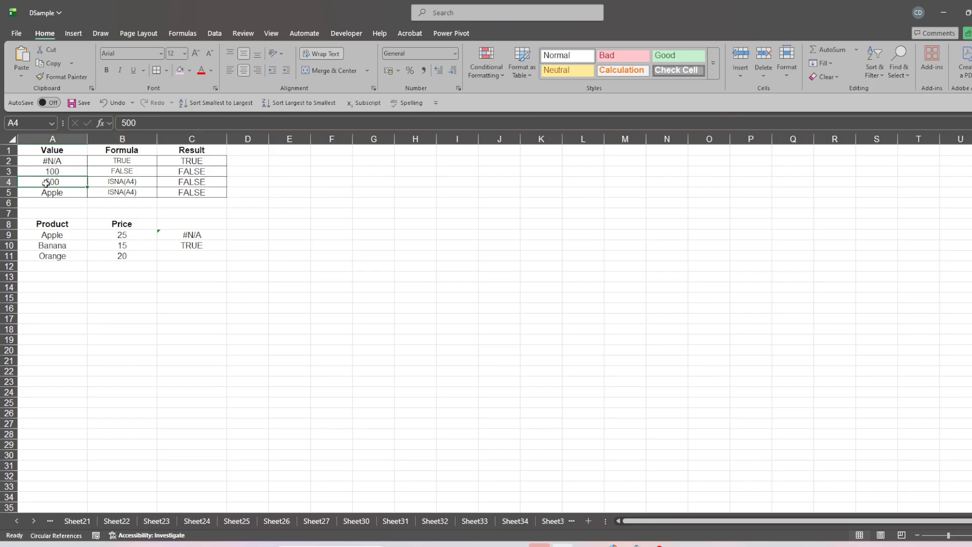
pyautogui.click(135, 184)
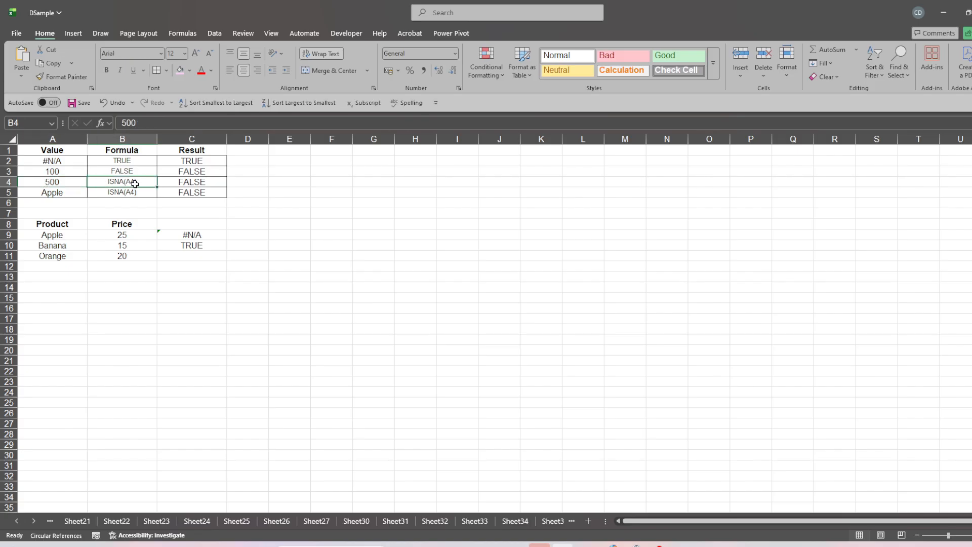
pyautogui.click(123, 123)
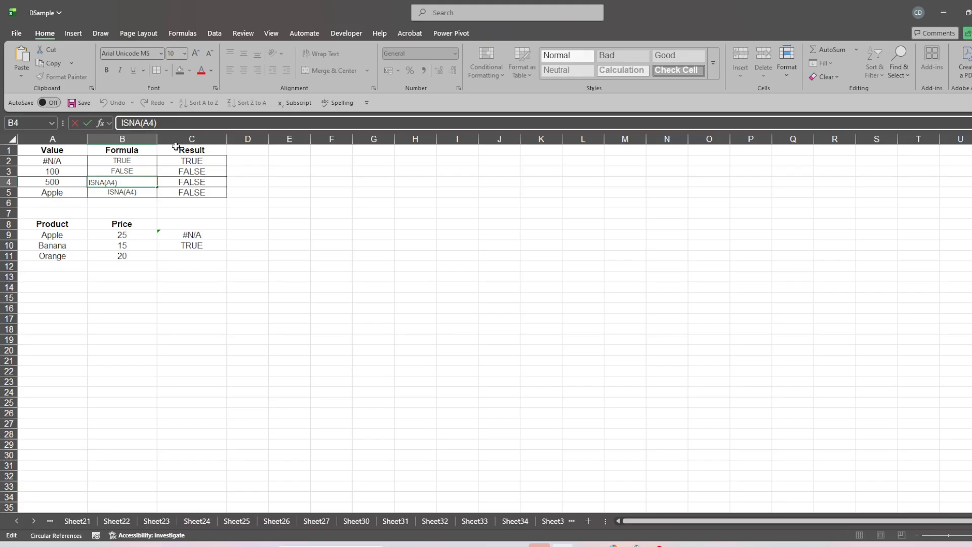
pyautogui.write('=')
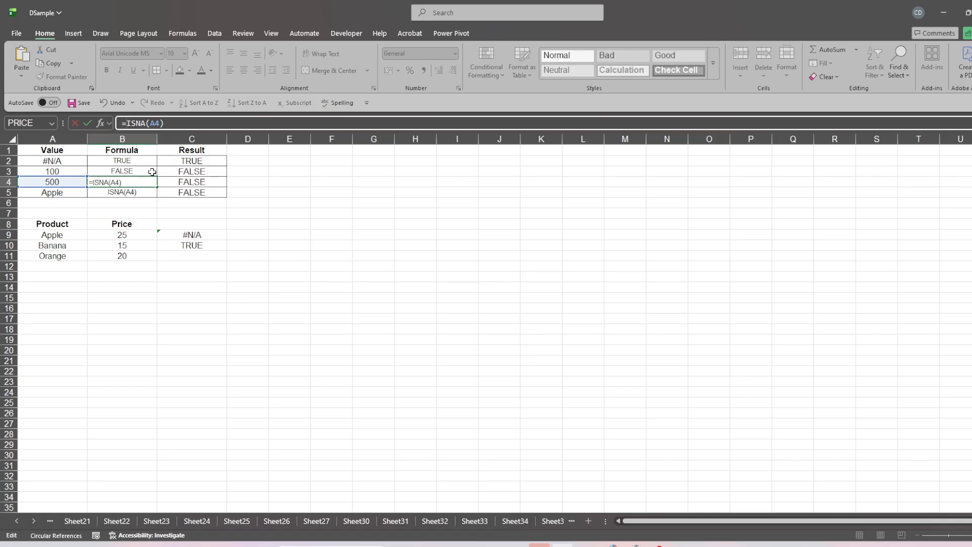
pyautogui.click(189, 123)
pyautogui.press('Return')
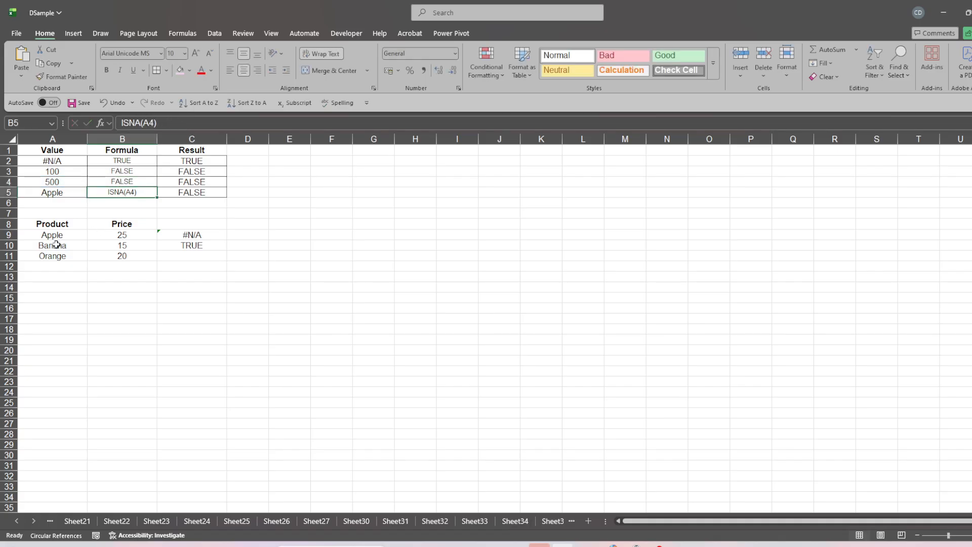
# - Examine the product table's first row, the VLOOKUP formula in C9 and the ISNA/MATCH formula in C10
pyautogui.click(55, 235)
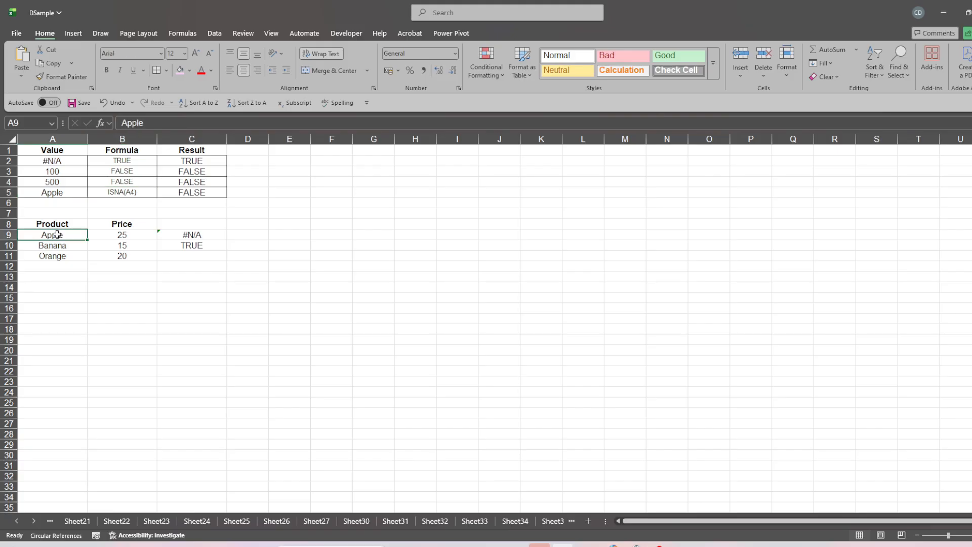
pyautogui.click(116, 234)
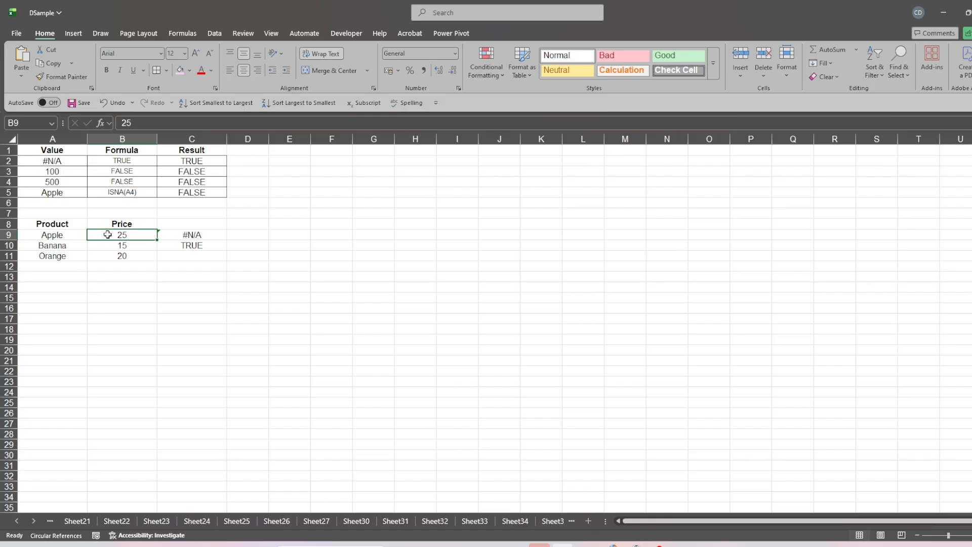
pyautogui.click(188, 236)
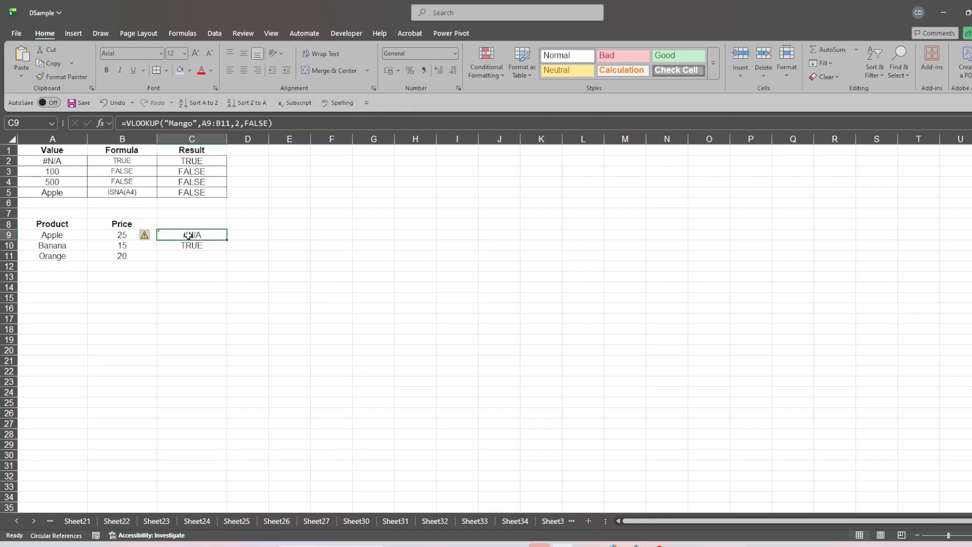
pyautogui.click(293, 122)
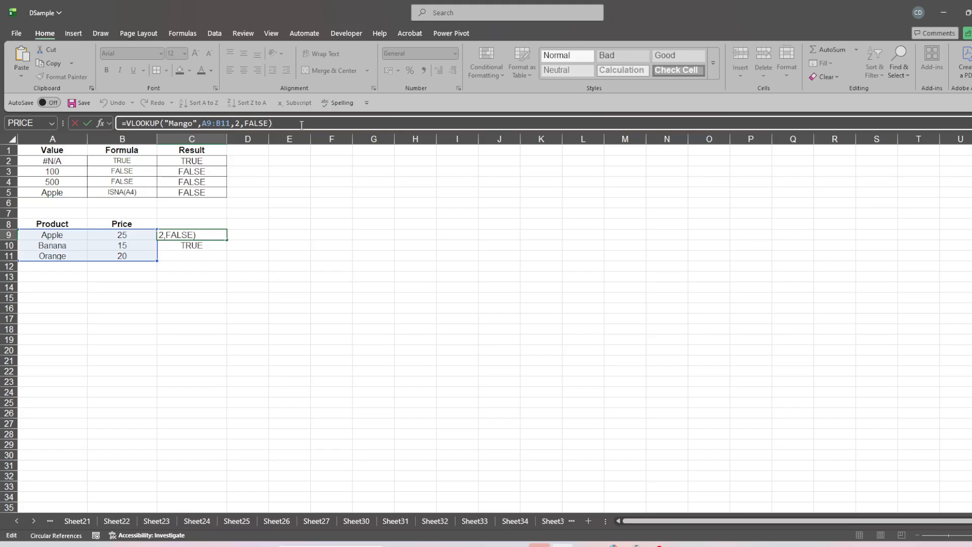
pyautogui.press('Return')
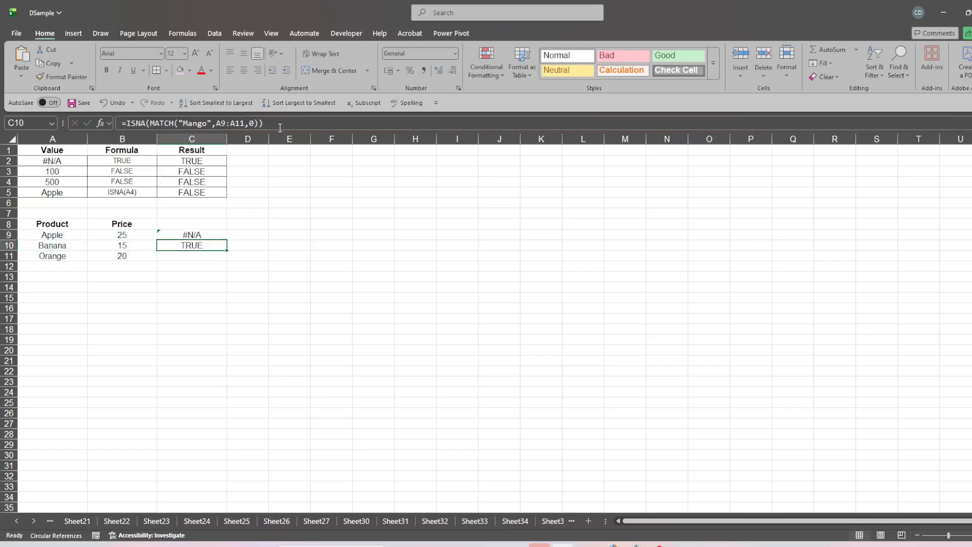
pyautogui.click(280, 126)
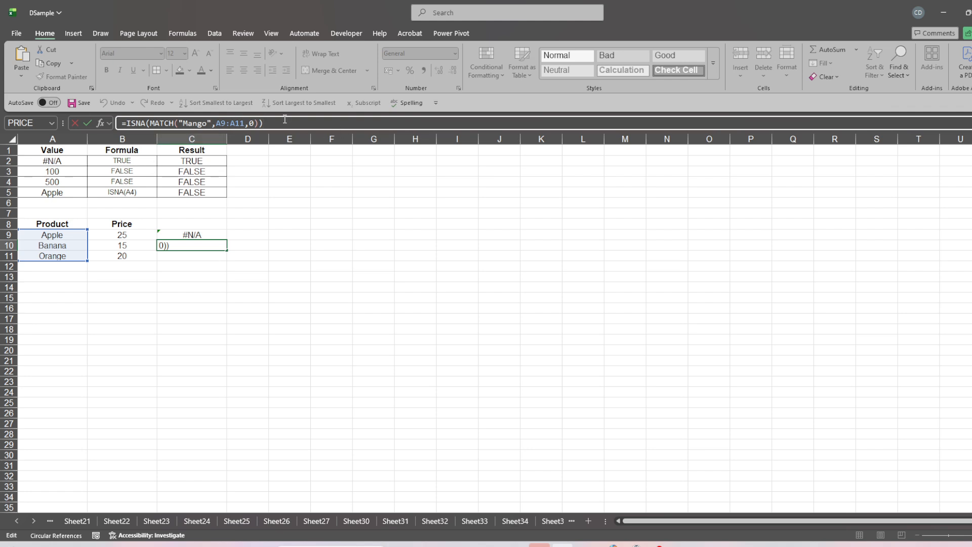
pyautogui.press('Return')
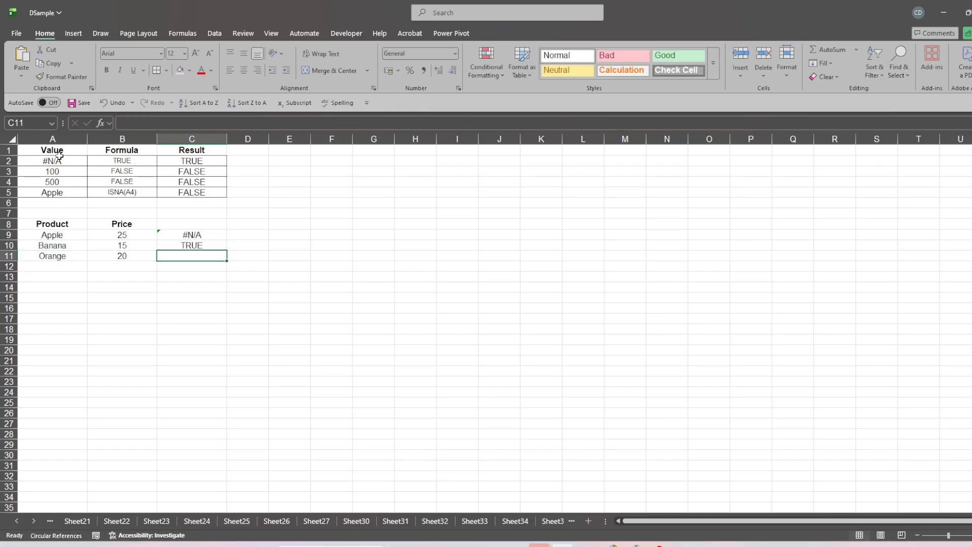
# - Fill the ISNA/MATCH formula from C10 down to C11 and change the lookup value in C11 to "Orange"
pyautogui.click(212, 245)
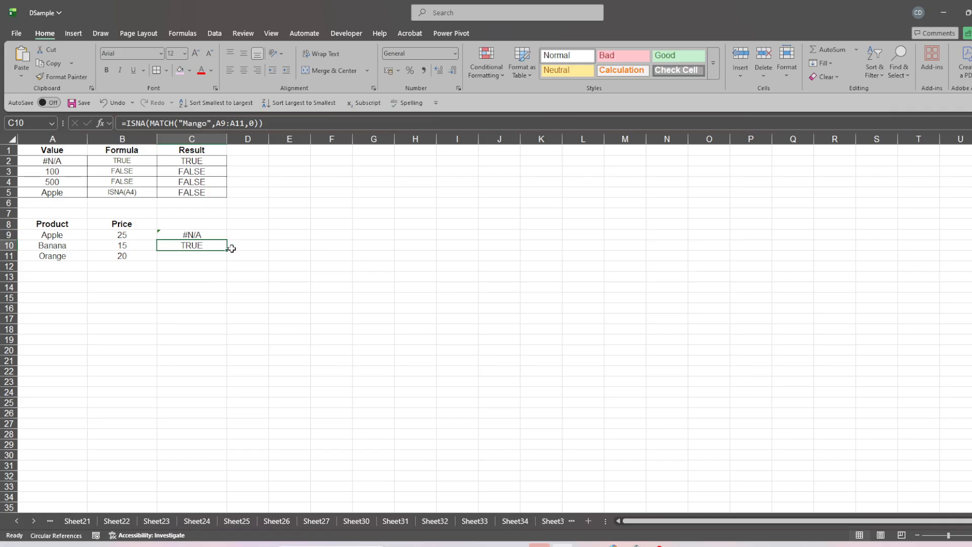
pyautogui.moveTo(230, 252); pyautogui.dragTo(228, 259)
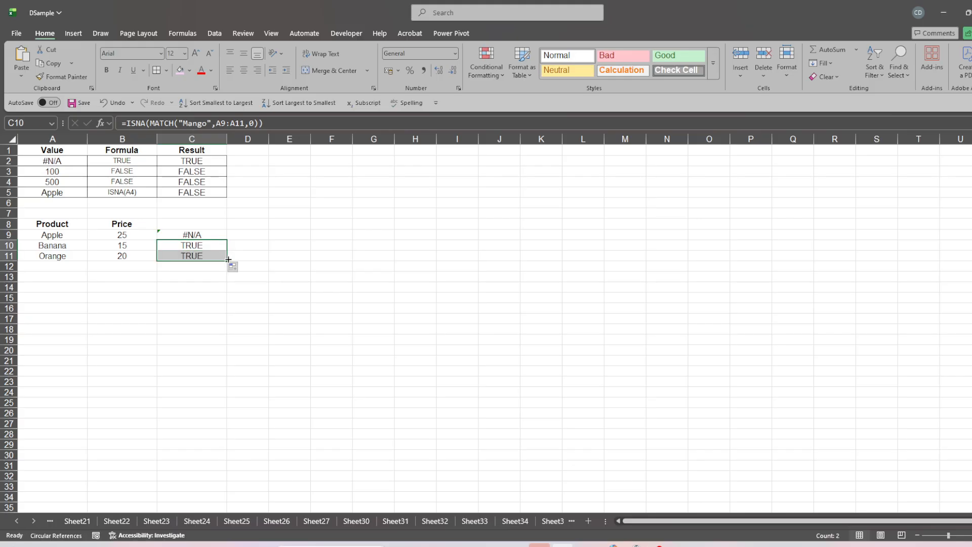
pyautogui.click(191, 257)
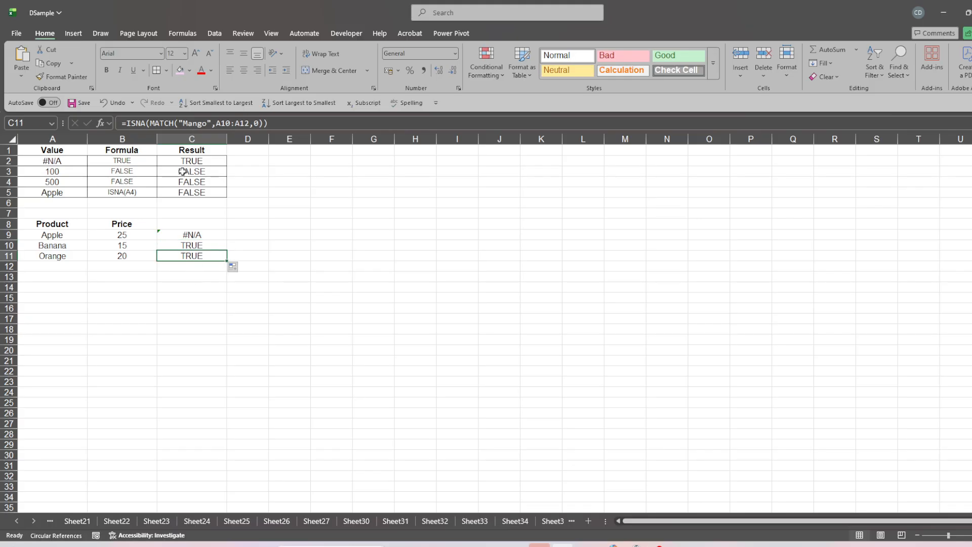
pyautogui.click(194, 123)
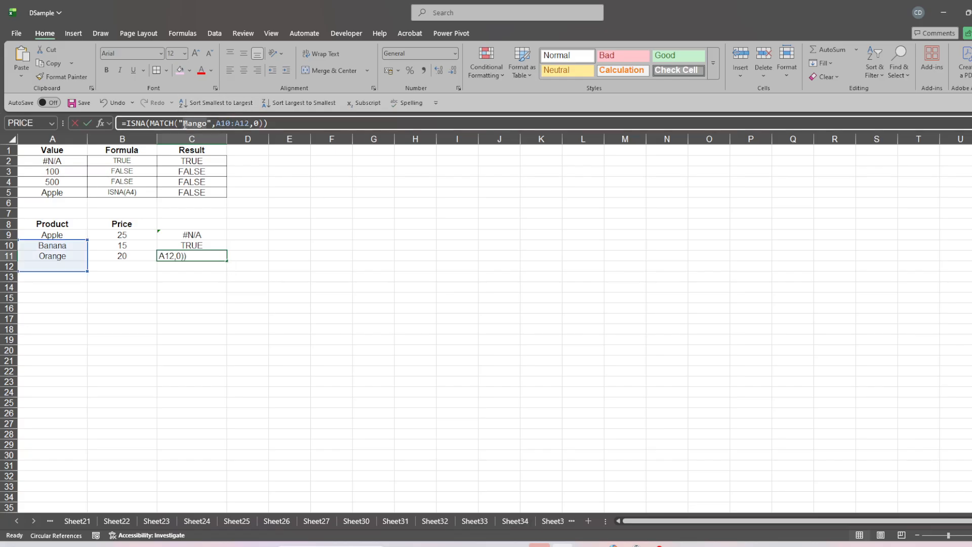
pyautogui.click(185, 123)
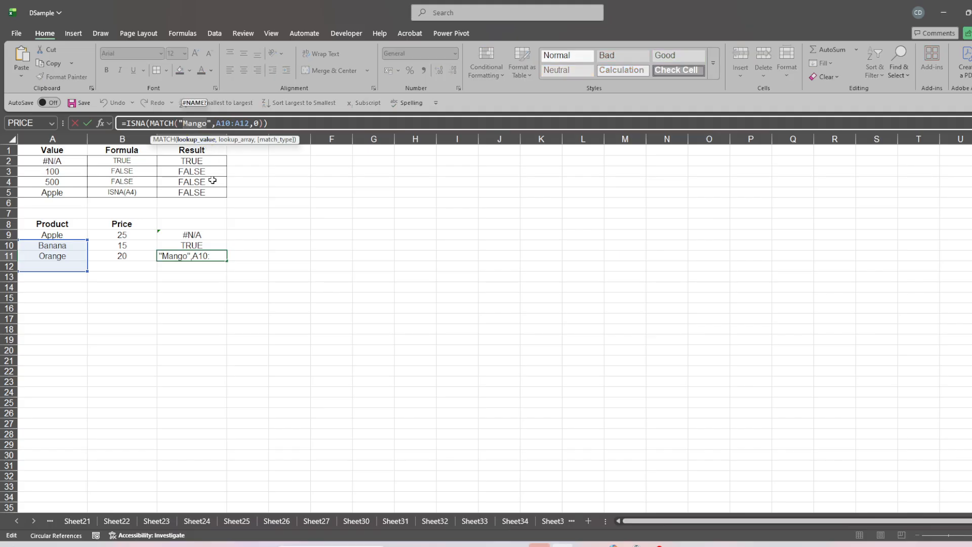
pyautogui.write('O')
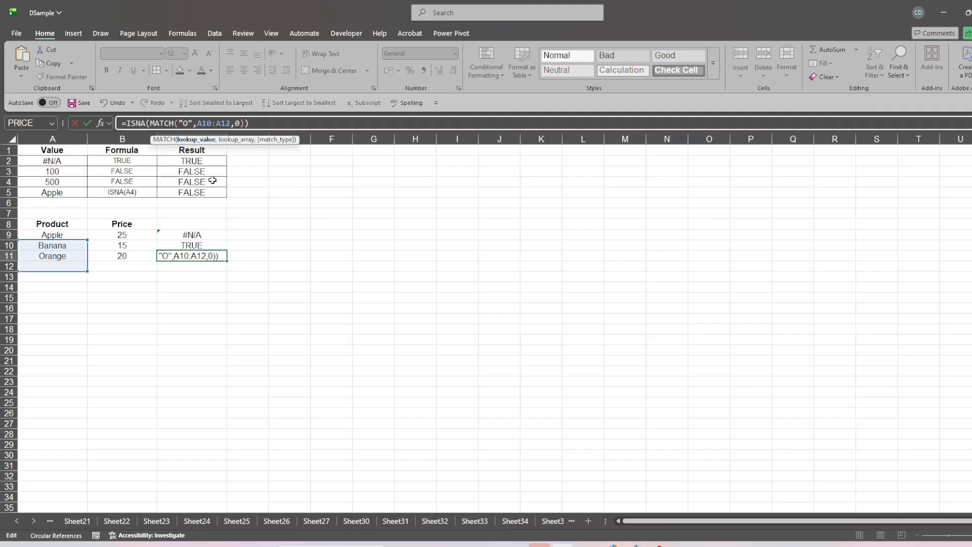
pyautogui.write('range')
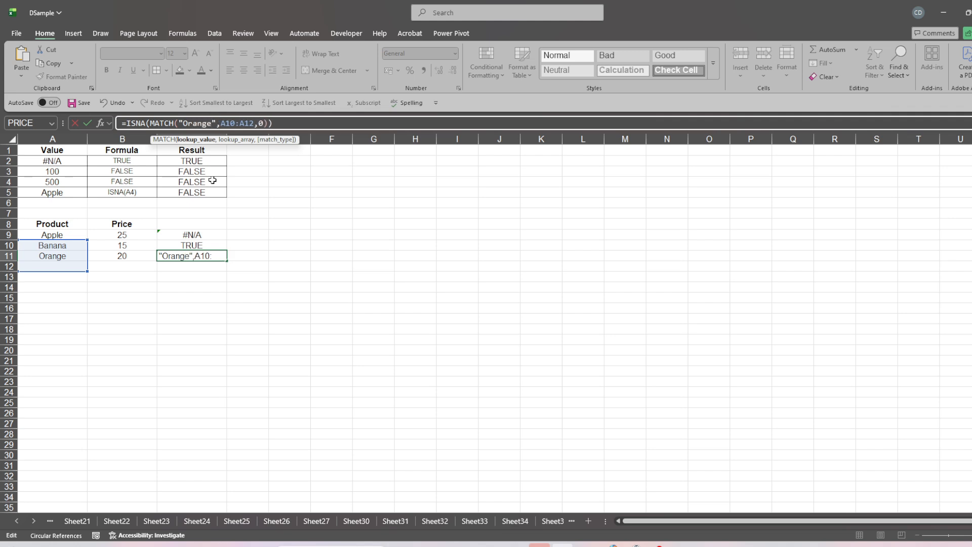
pyautogui.press('Return')
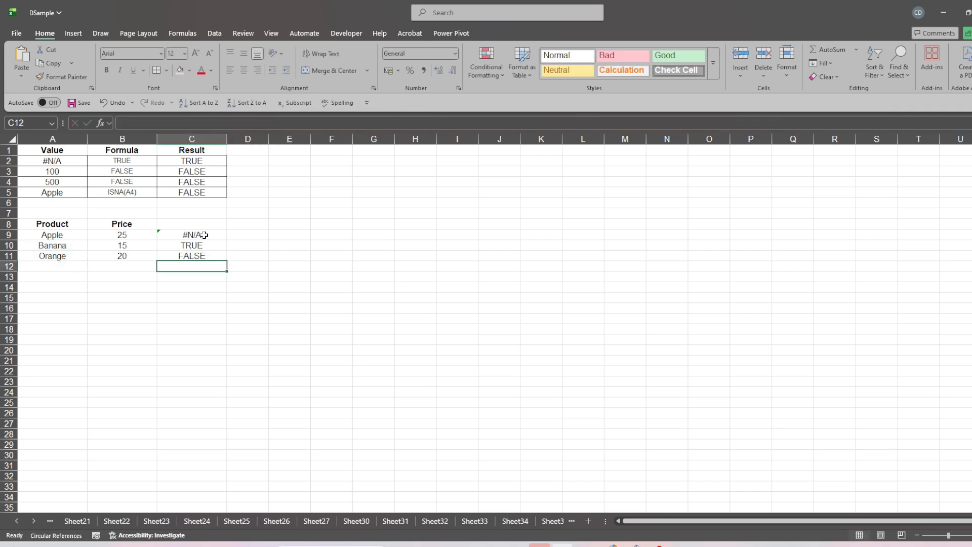
# - Compare the ISNA/MATCH formulas and their results in C10 and C11
pyautogui.click(194, 257)
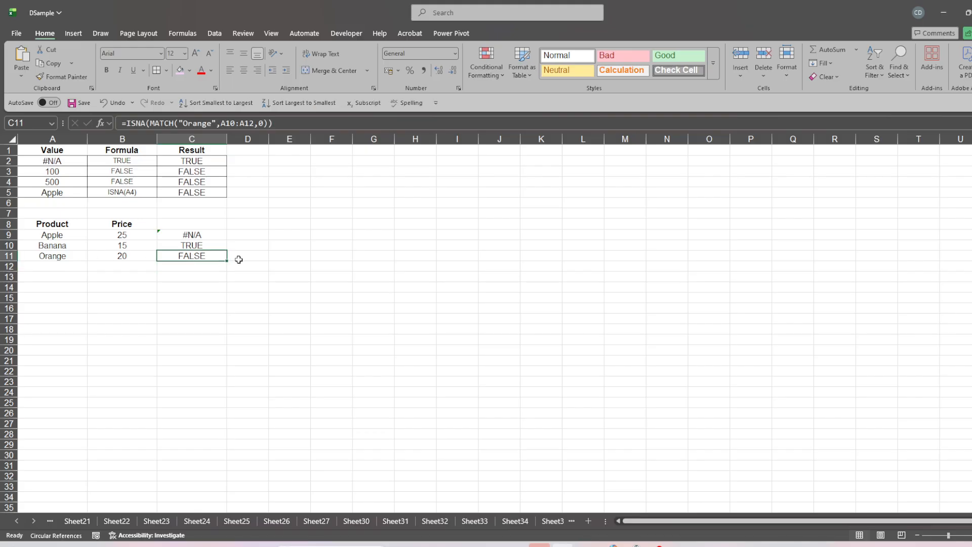
pyautogui.click(173, 245)
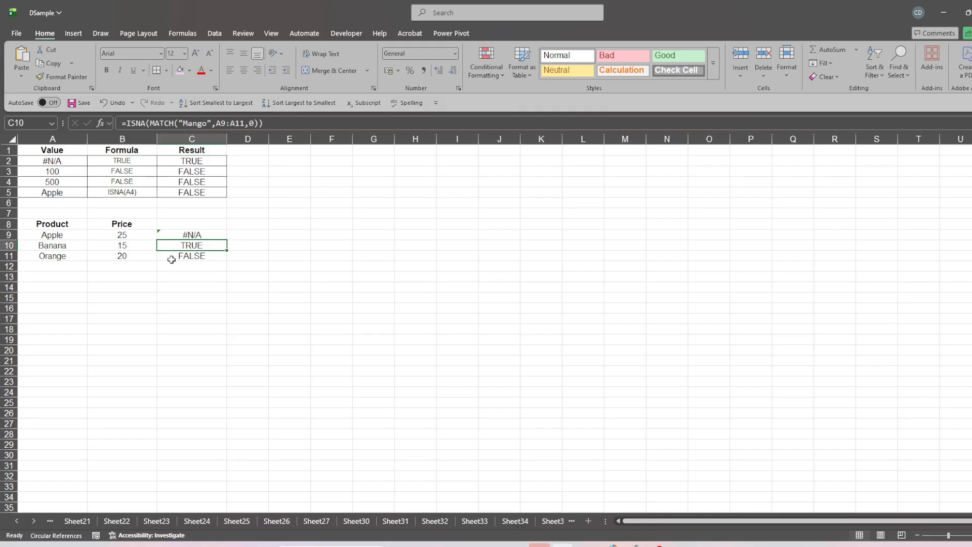
pyautogui.click(189, 258)
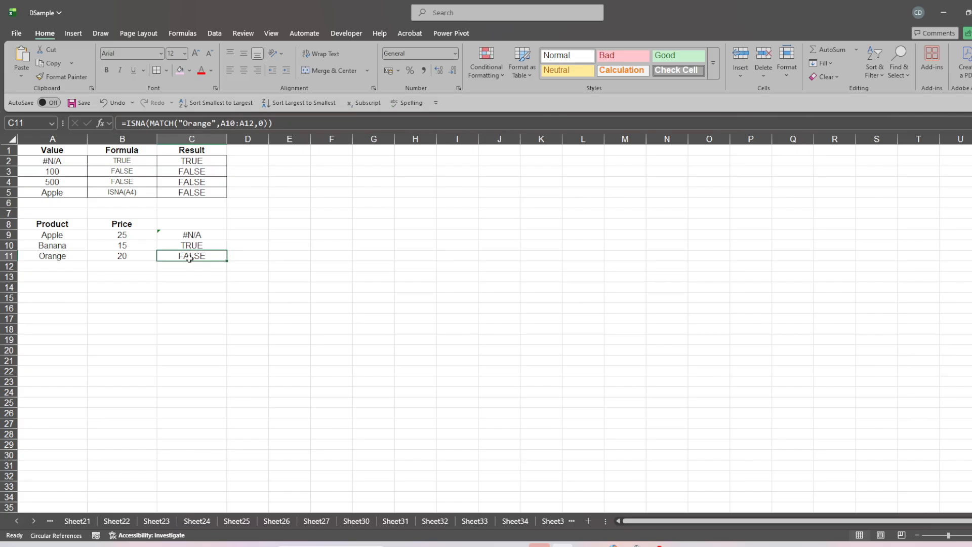
pyautogui.click(176, 308)
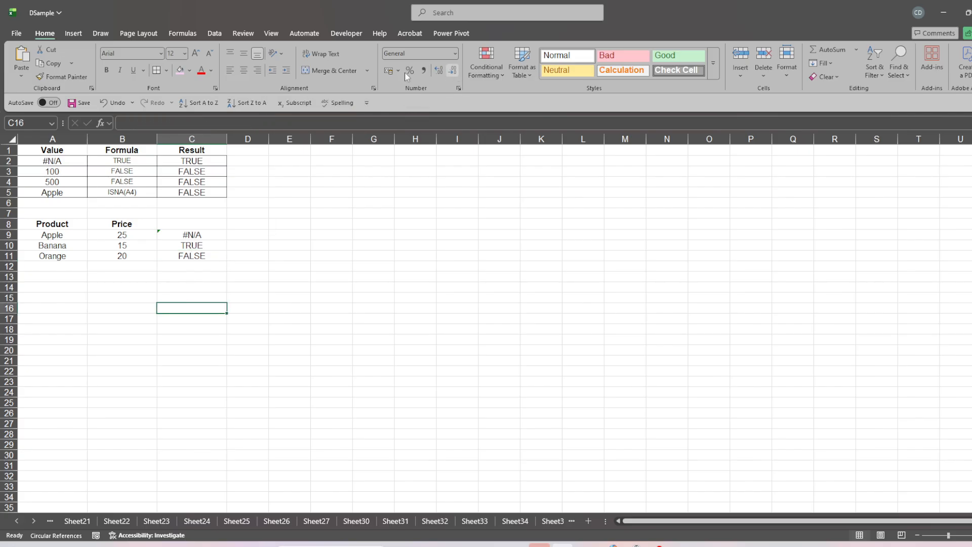